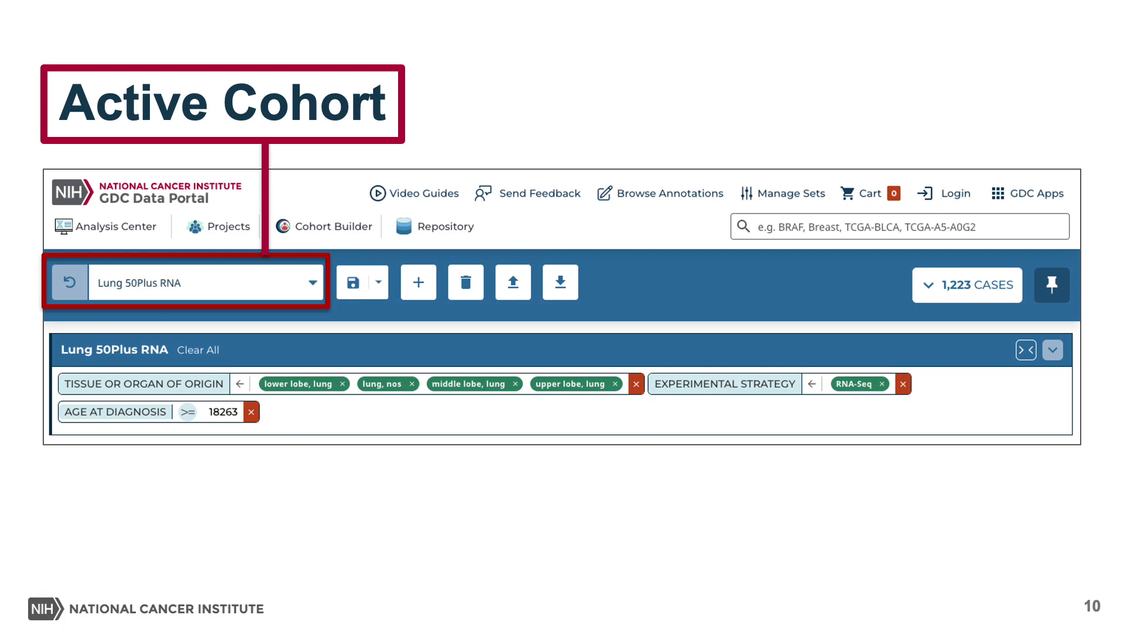
Step: Advance the presentation past the Cohort Toolbar slide to the live GDC homepage
key("Right")
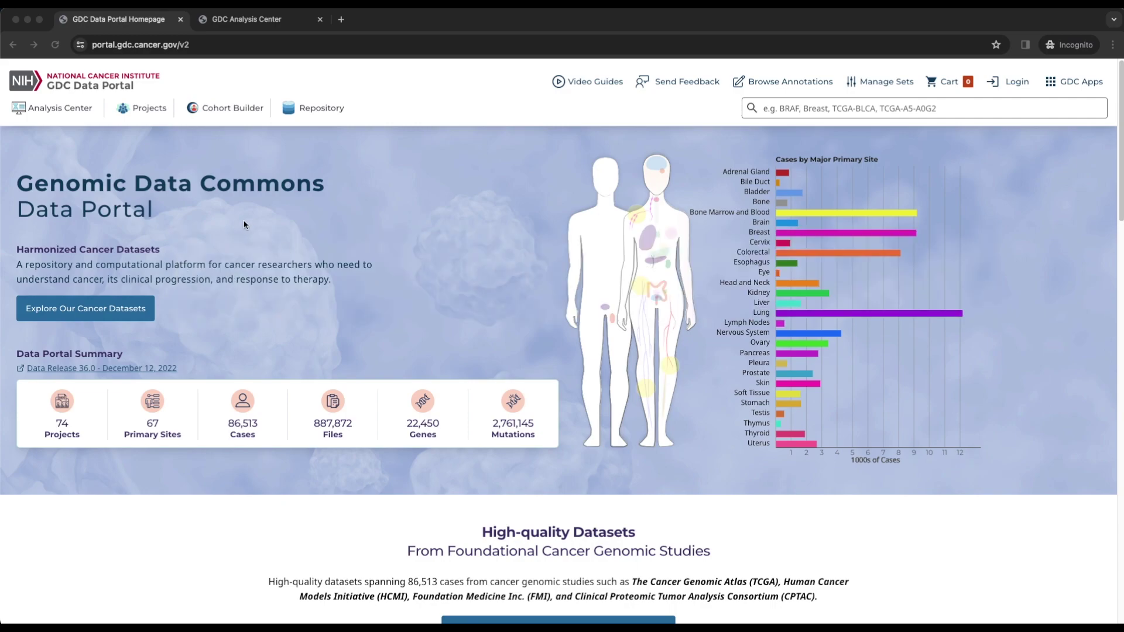
Step: Enter the Analysis Center for Lung 50Plus RNA and preview the BAM Slicing Download description
left_click(46, 109)
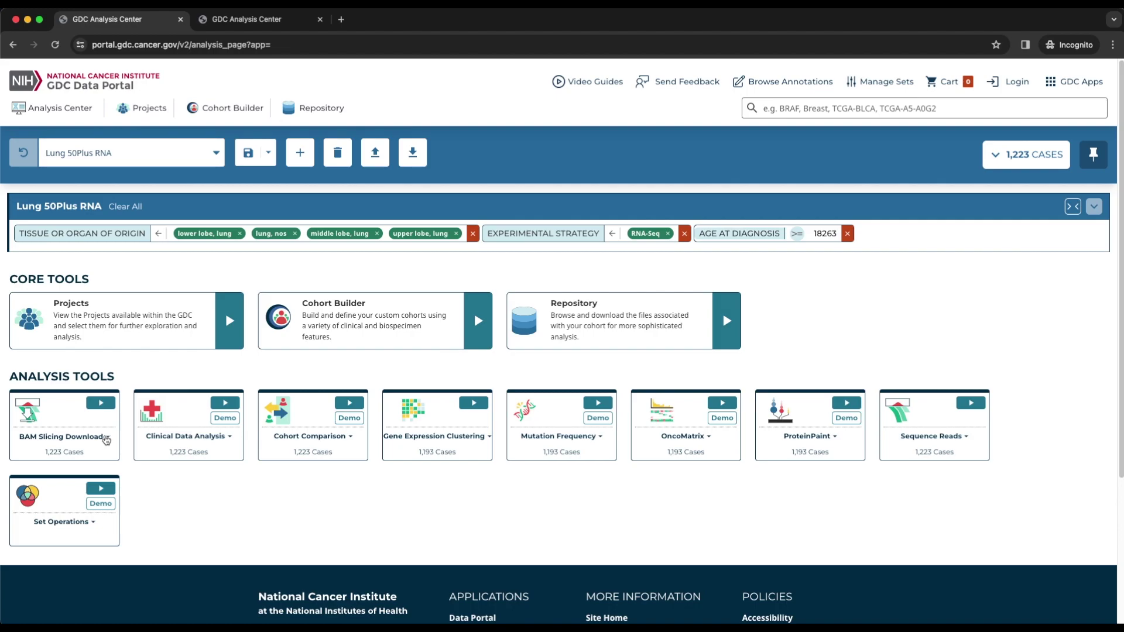
left_click(105, 436)
left_click(229, 436)
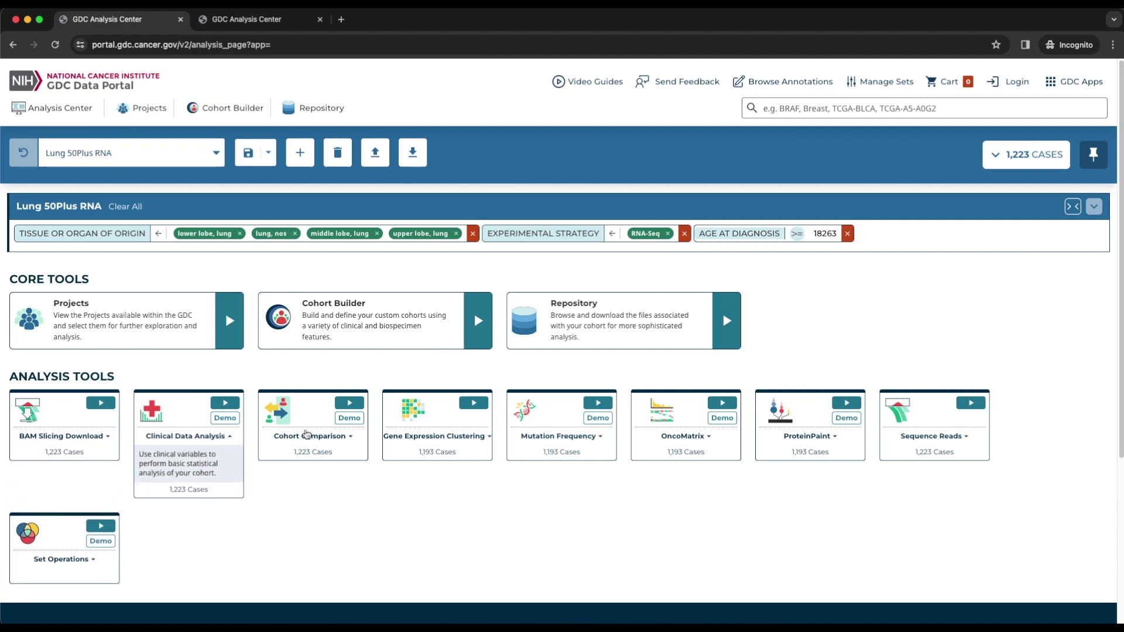
left_click(350, 436)
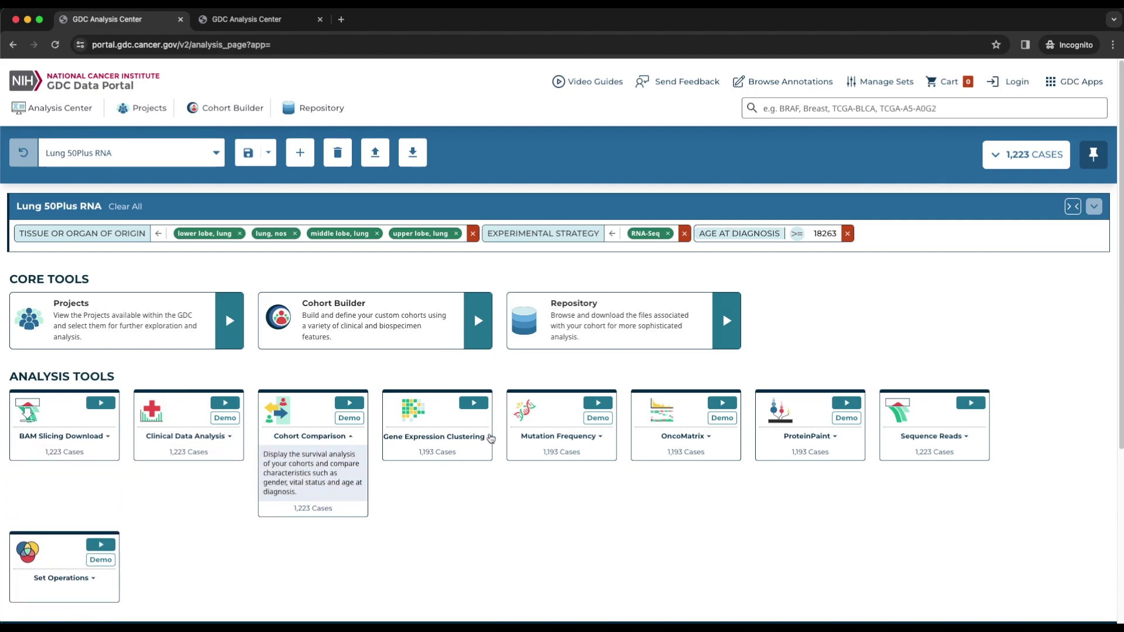
left_click(488, 436)
left_click(490, 438)
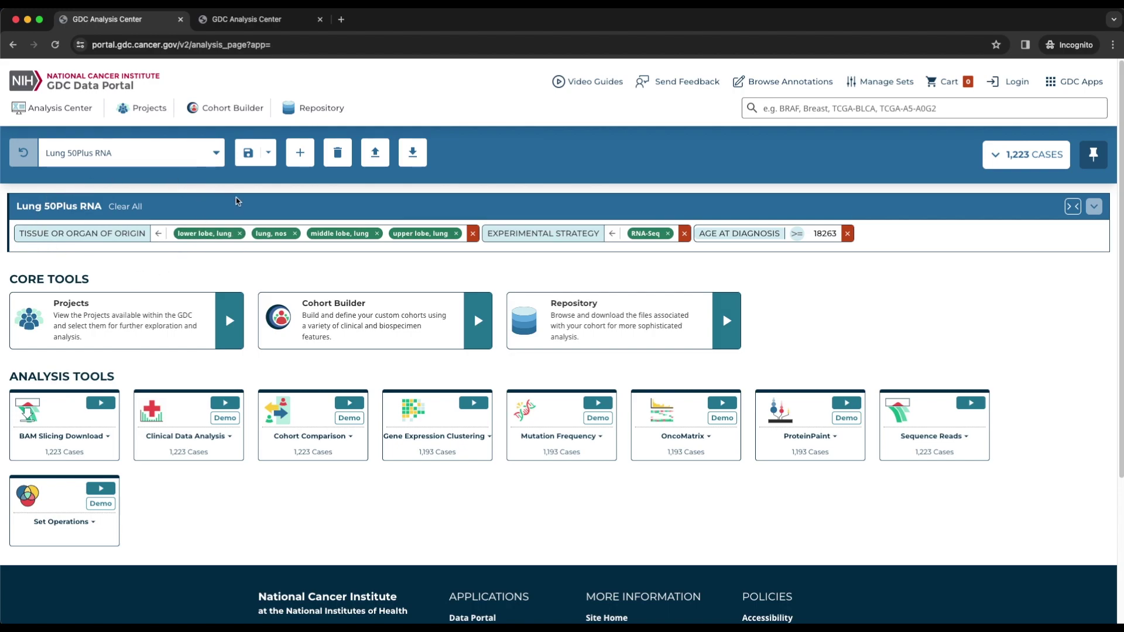
left_click(1071, 206)
Step: Toggle the cohort filter chips between condensed and individual views, leaving them expanded
left_click(1071, 207)
left_click(1071, 207)
left_click(1071, 207)
Step: Remove the Age at Diagnosis, upper lobe and middle lobe filters, then begin discarding changes
left_click(847, 234)
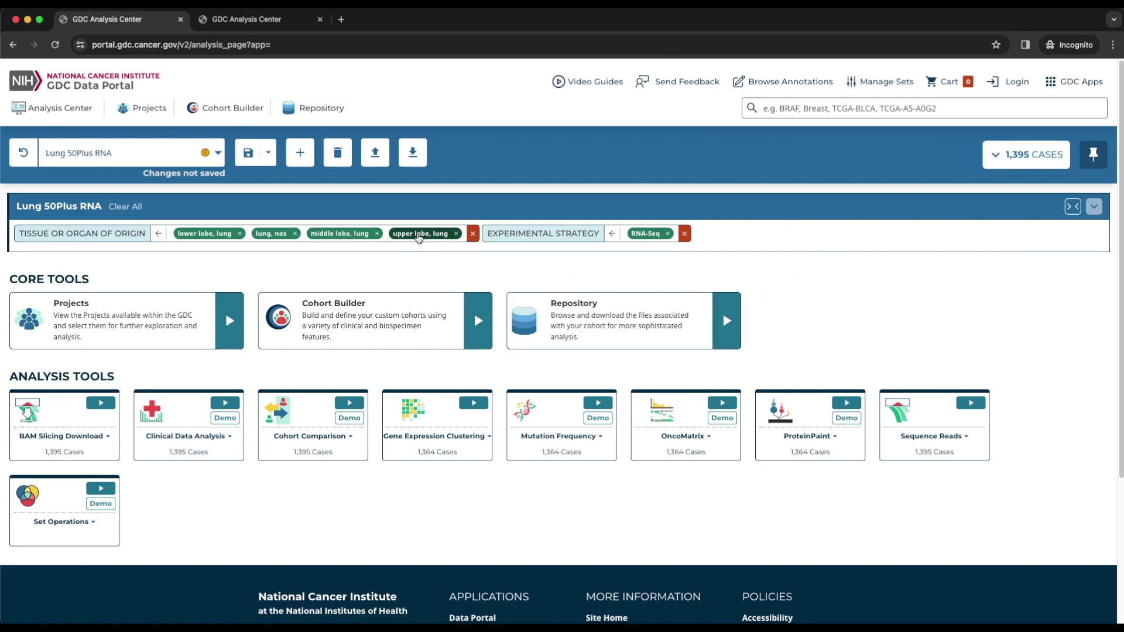
left_click(419, 236)
left_click(352, 233)
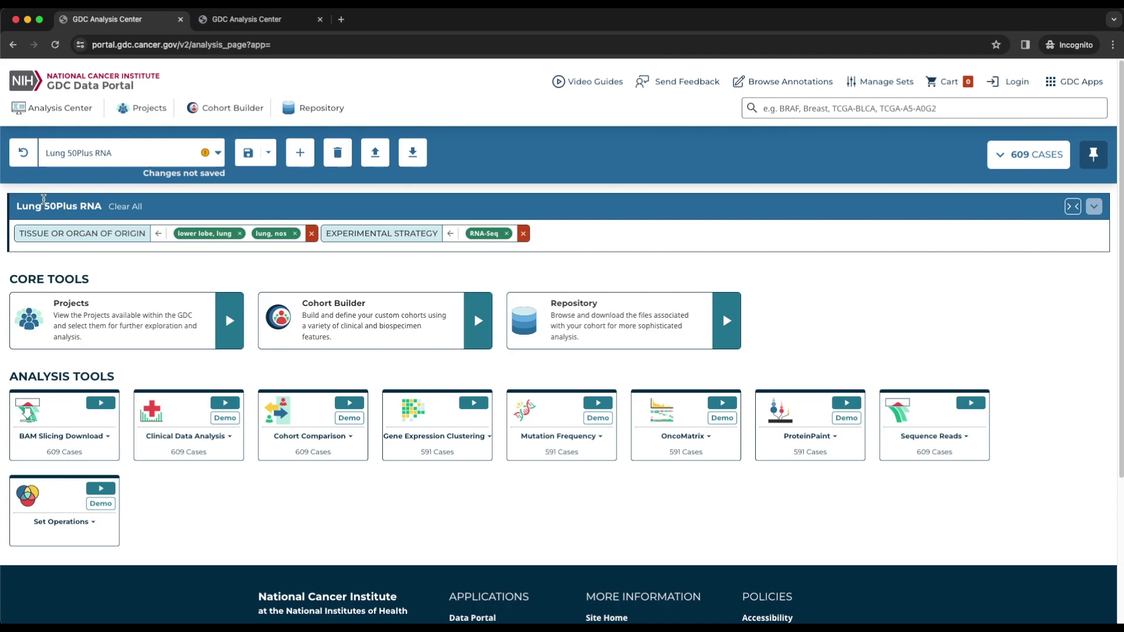
left_click(22, 152)
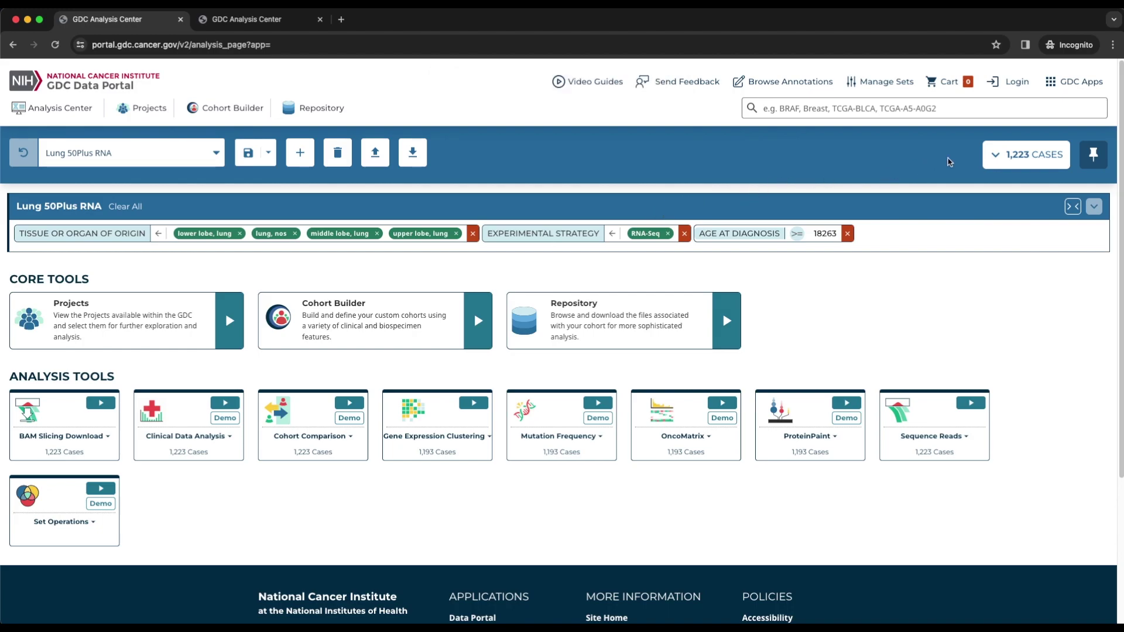
Step: Show the 1,223-case summary charts and open search on the Disease Type card
left_click(1005, 156)
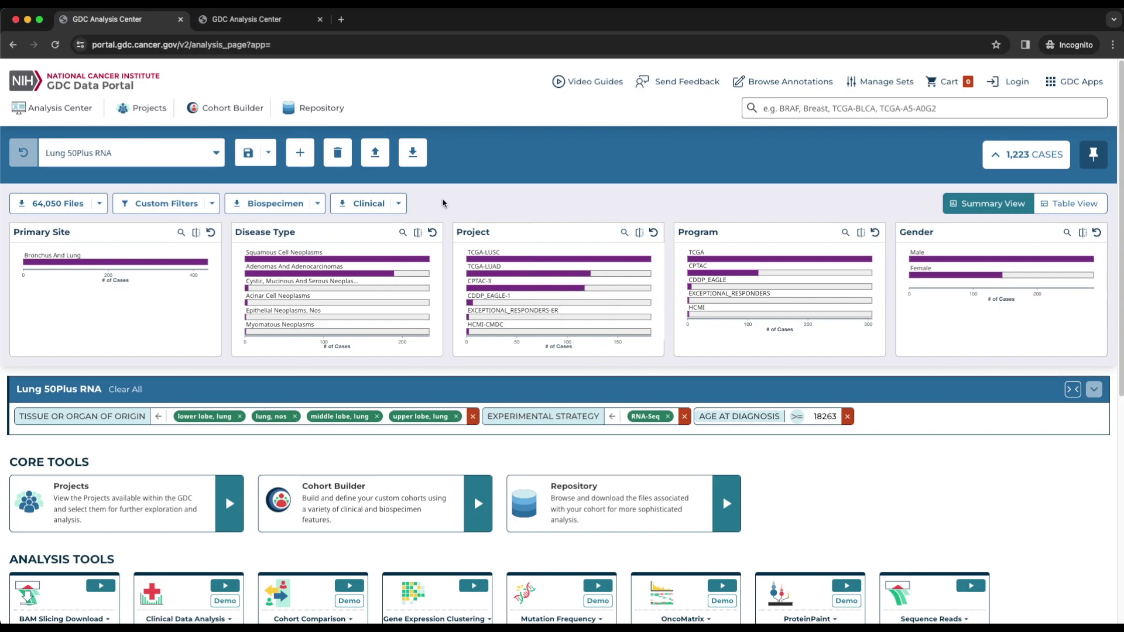
left_click(404, 233)
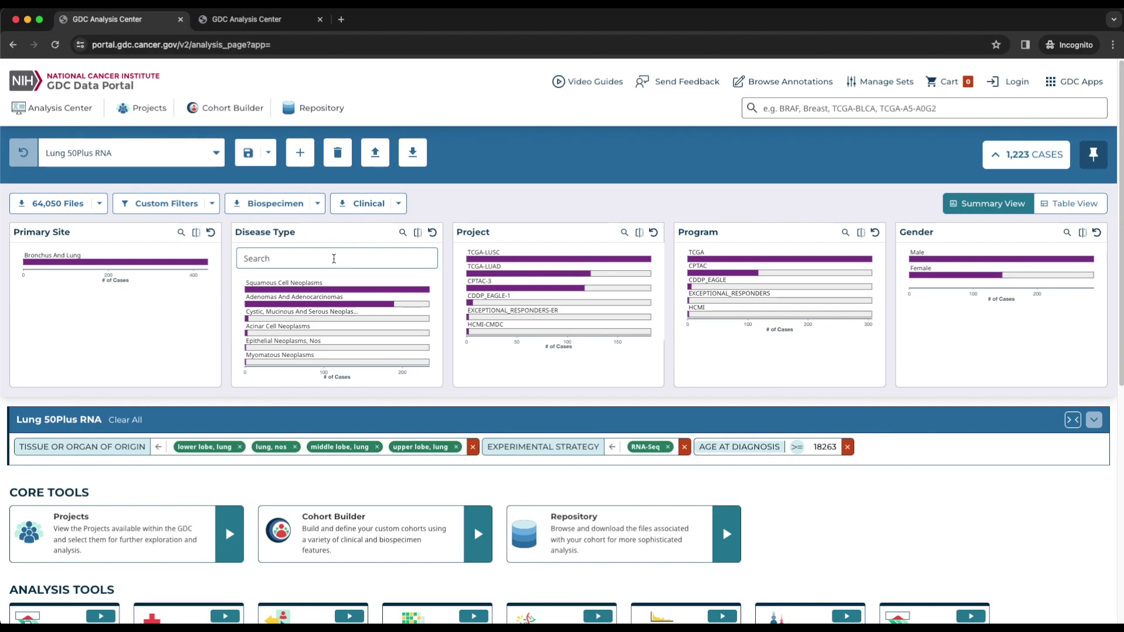
type("carcinoma")
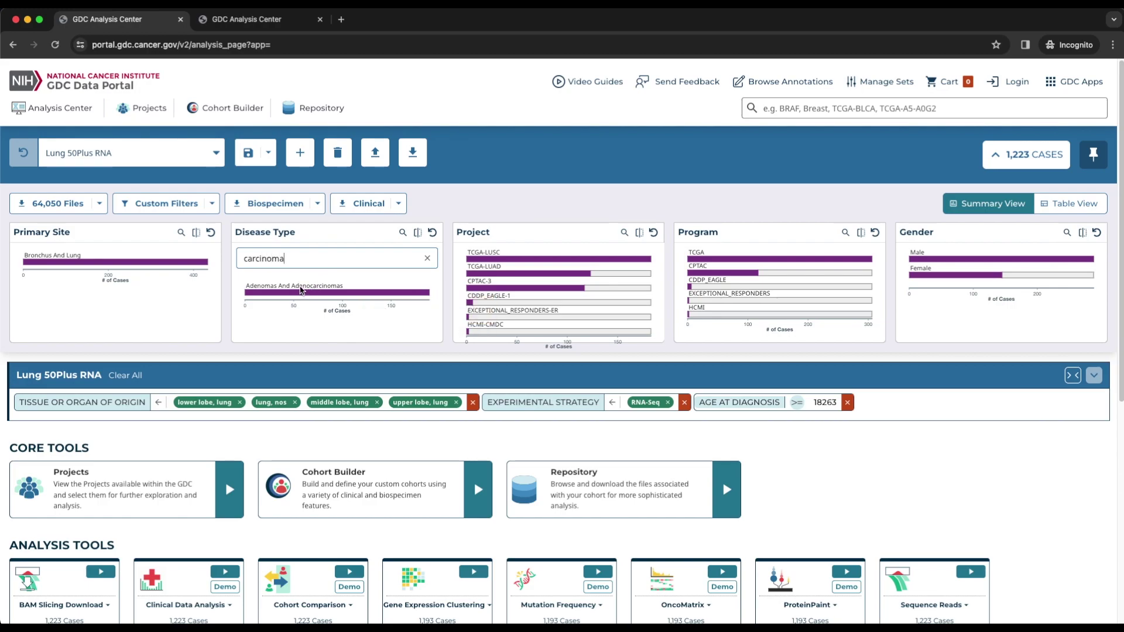
Step: Clear and close the Disease Type search, switch to table view, and select adenomas and adenocarcinomas
left_click(426, 257)
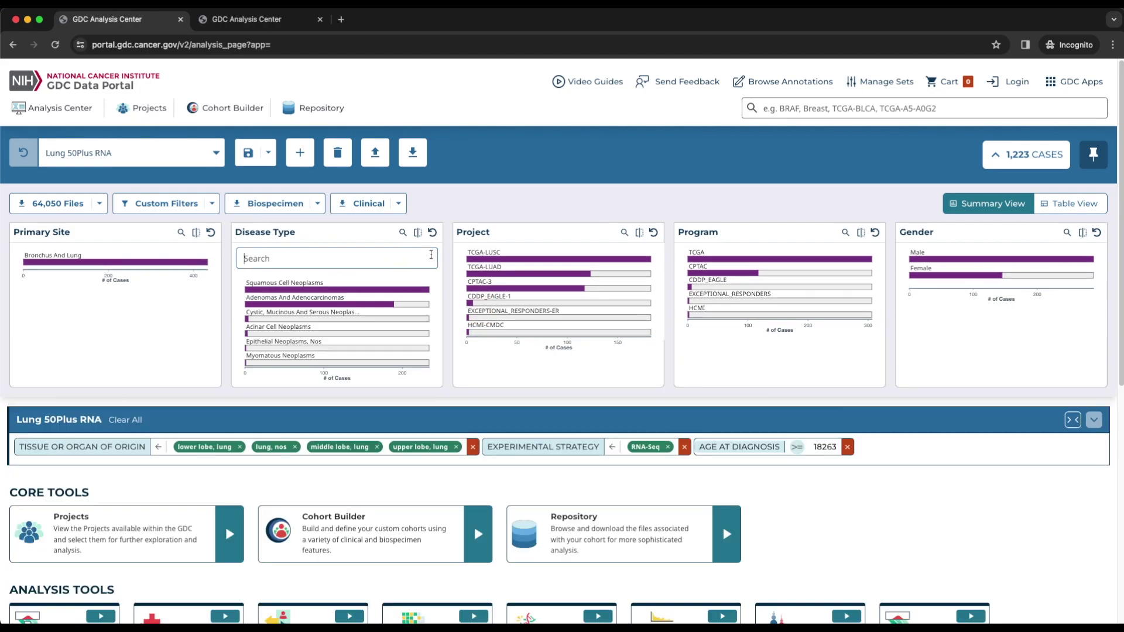
left_click(401, 233)
left_click(418, 232)
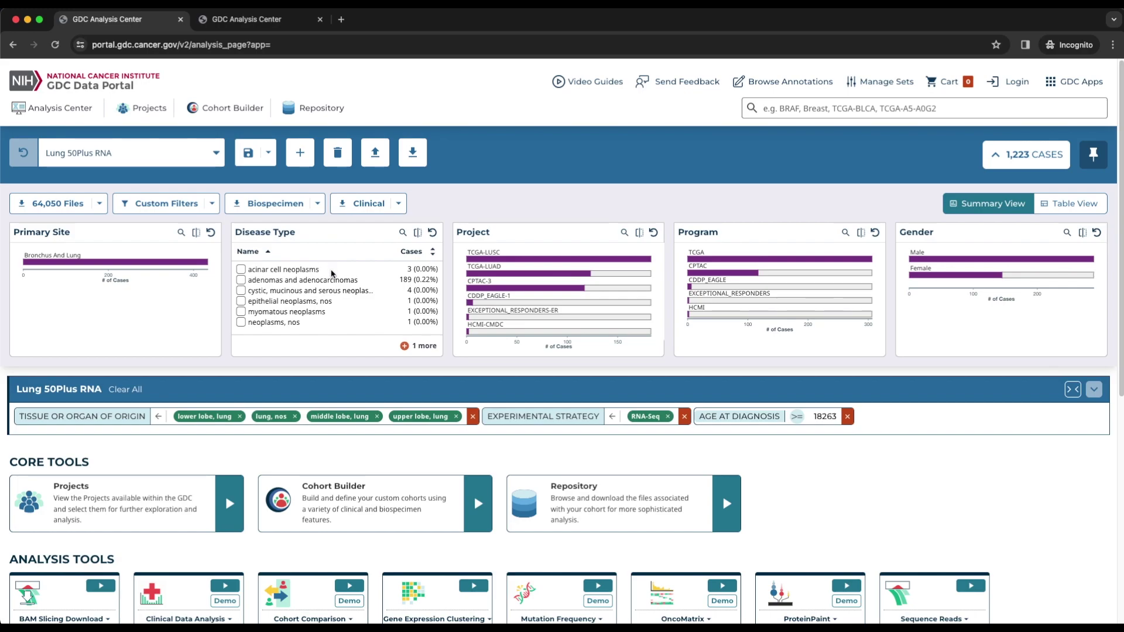
left_click(241, 281)
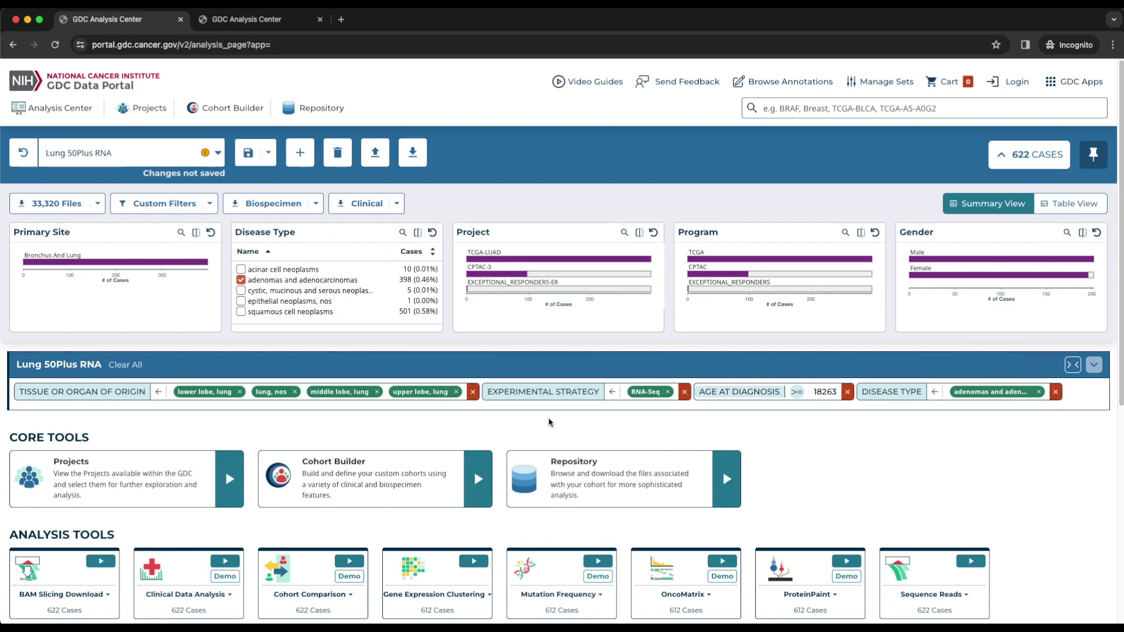
Step: Choose Save As from the save options for the 622-case cohort
left_click(265, 157)
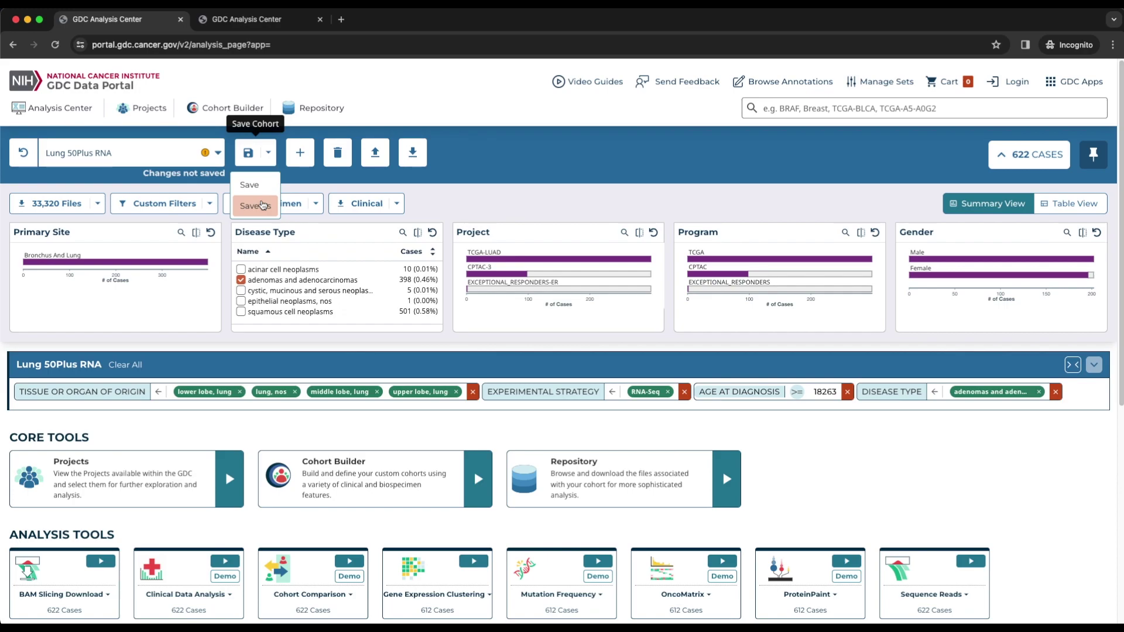
left_click(262, 205)
type("- Adeno")
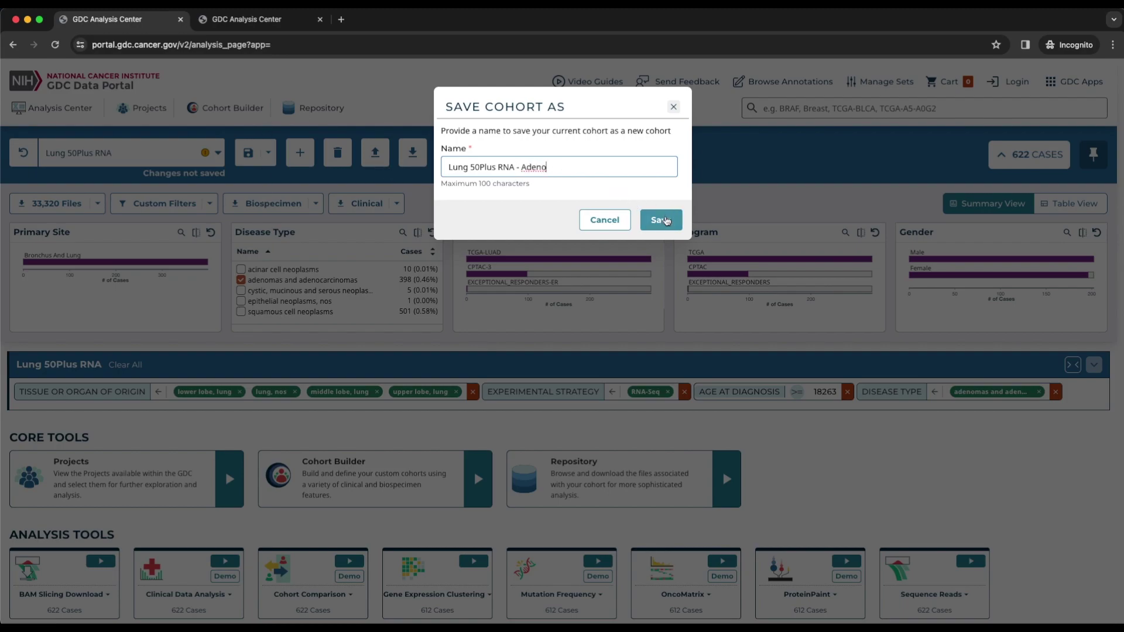
Step: Save the cohort as 'Lung 50Plus RNA - Adeno' and return to the other Analysis Center tab
left_click(665, 221)
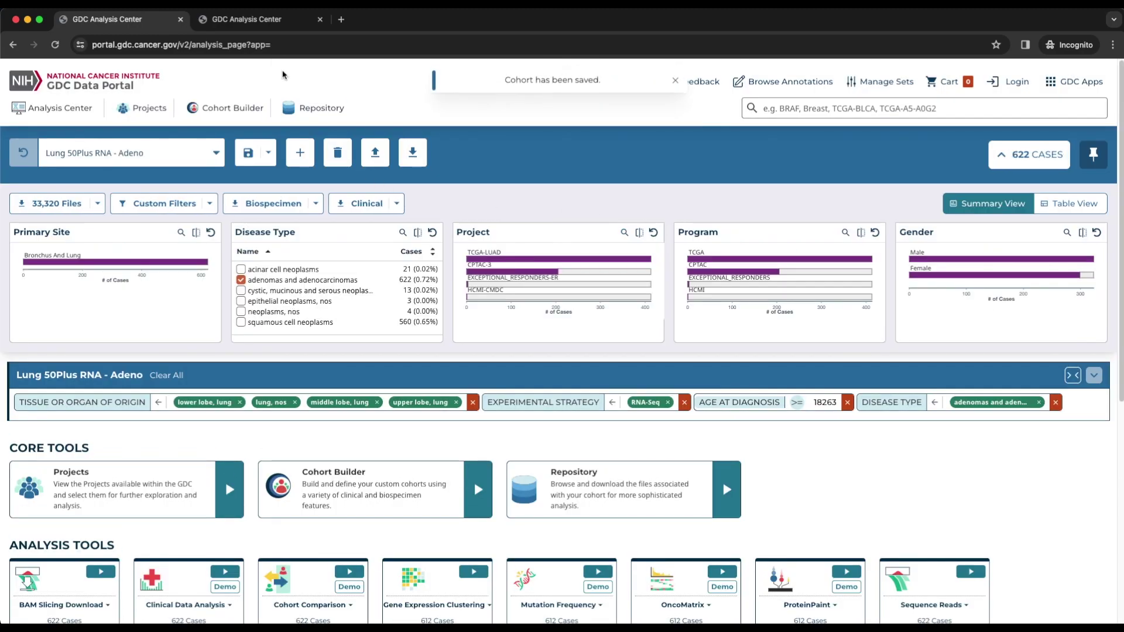
left_click(263, 20)
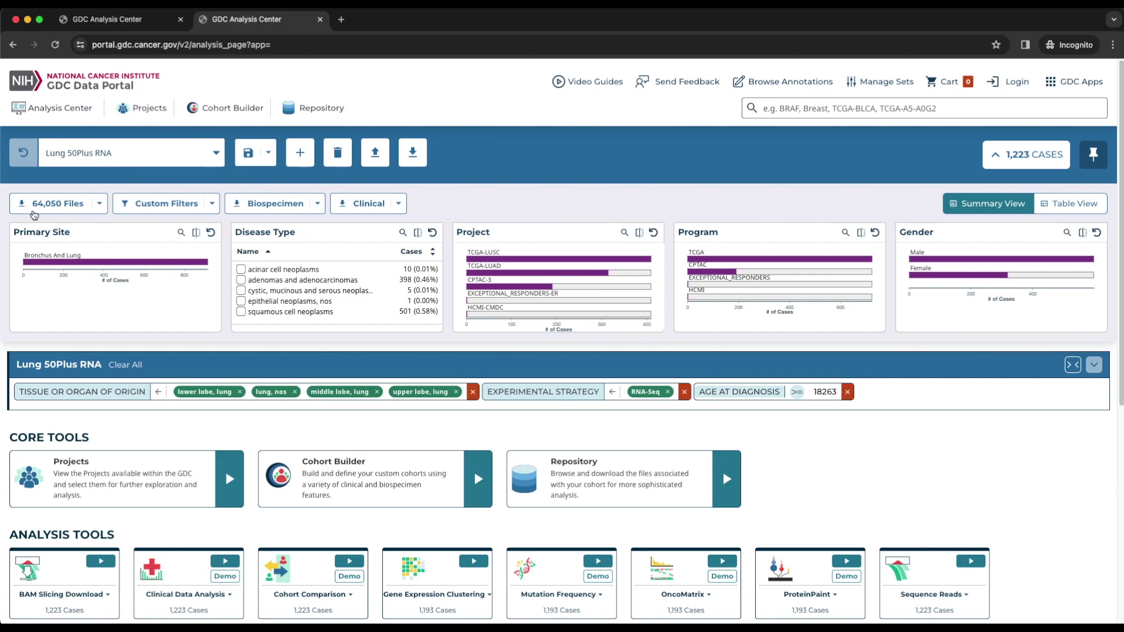
Step: Open the Genes custom filter dialog from the cohort's Files menu
left_click(88, 203)
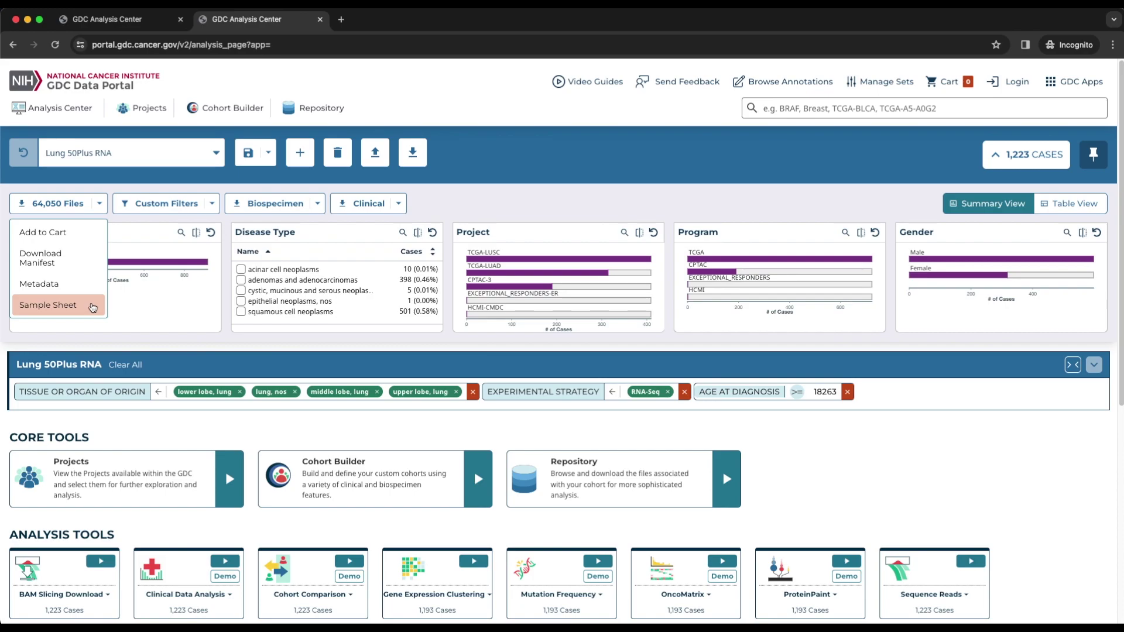
left_click(213, 205)
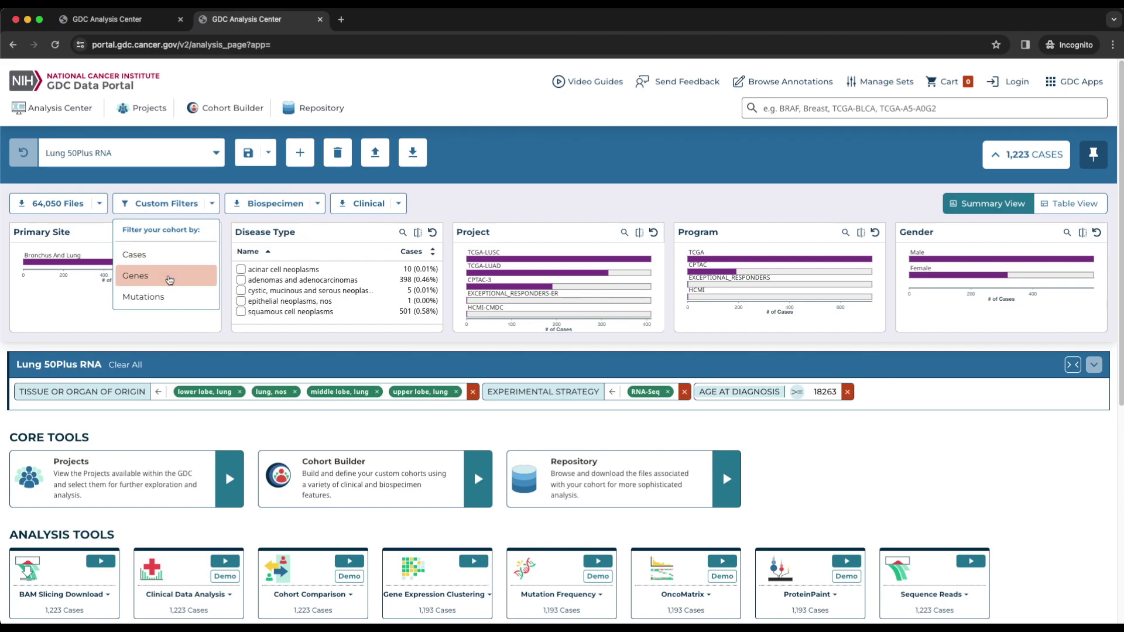
left_click(162, 279)
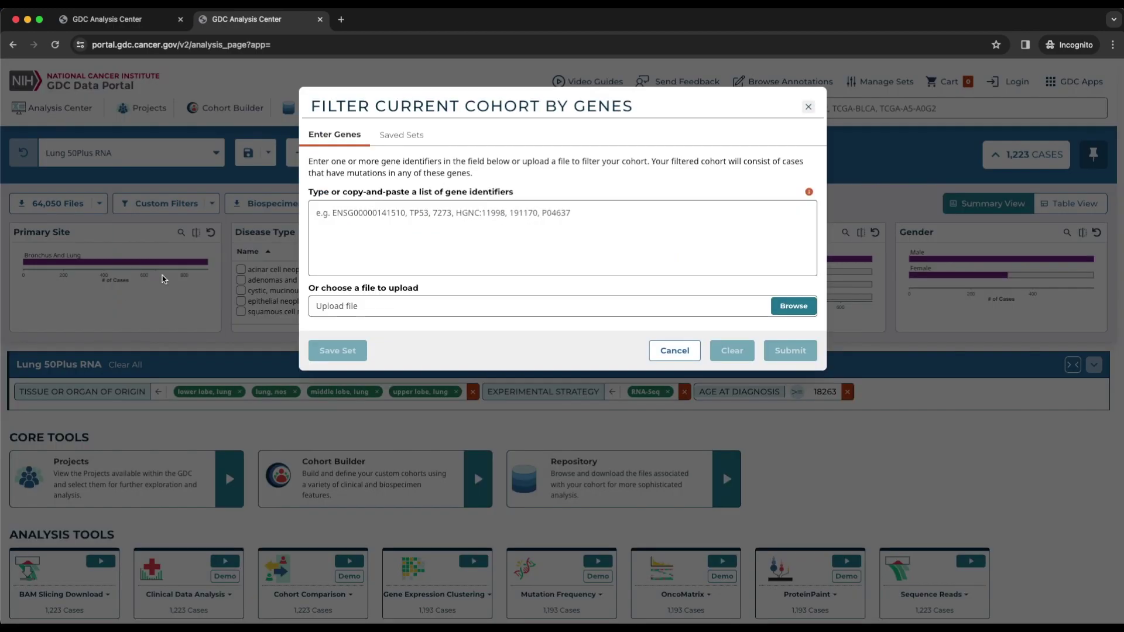
Step: Apply a TP53 gene filter (915 cases), then discard it to restore 1,223 cases
left_click(332, 231)
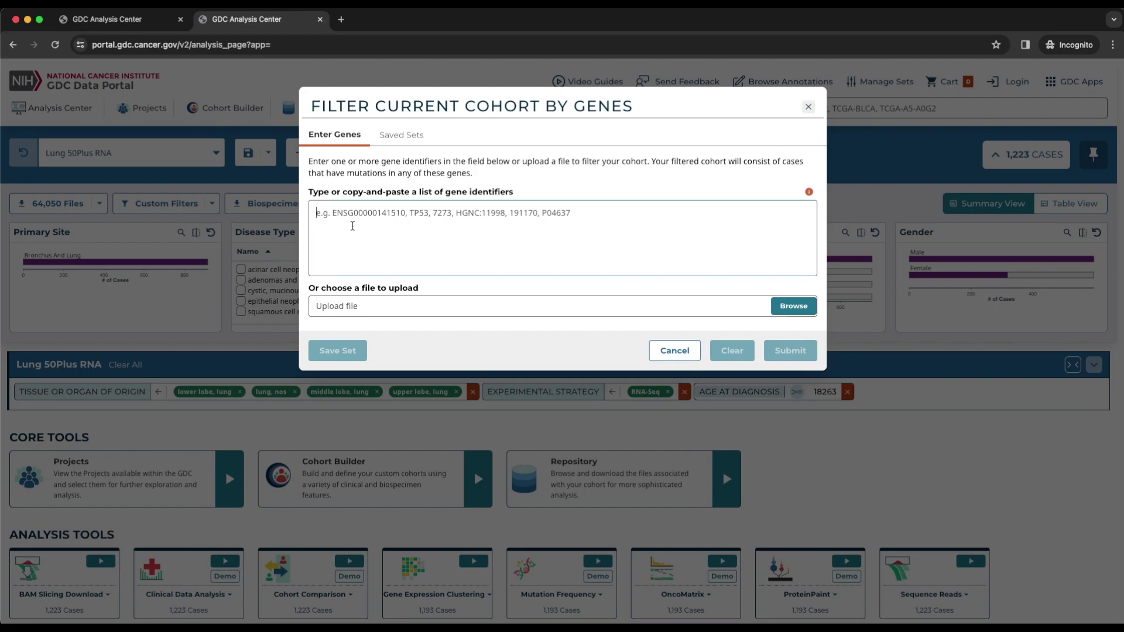
type("TP53")
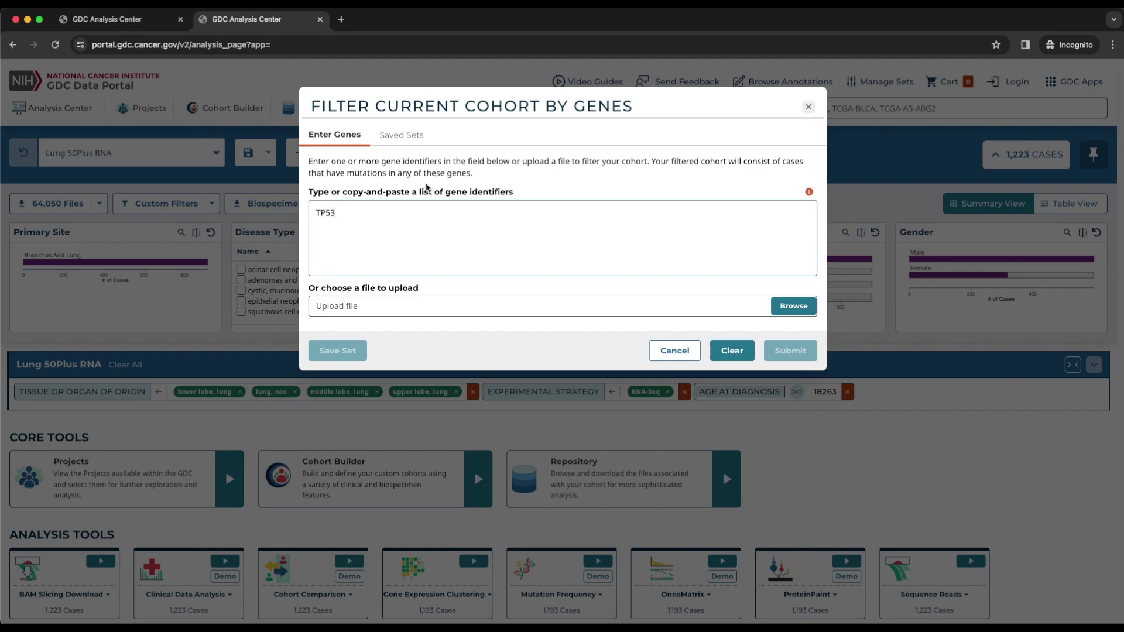
left_click(789, 410)
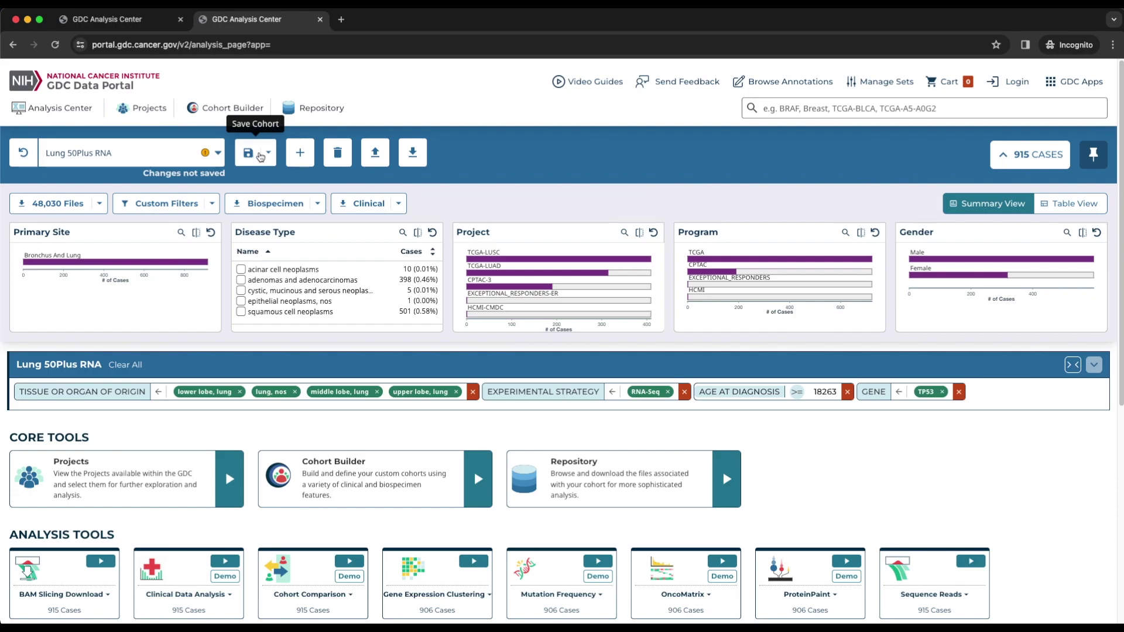
left_click(23, 155)
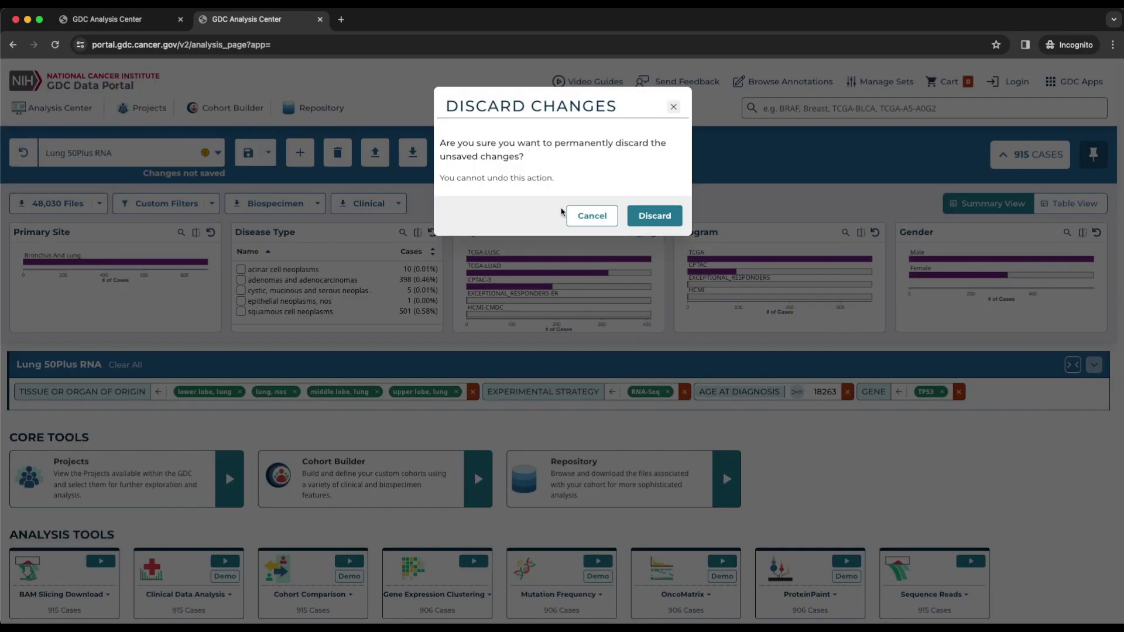
left_click(640, 216)
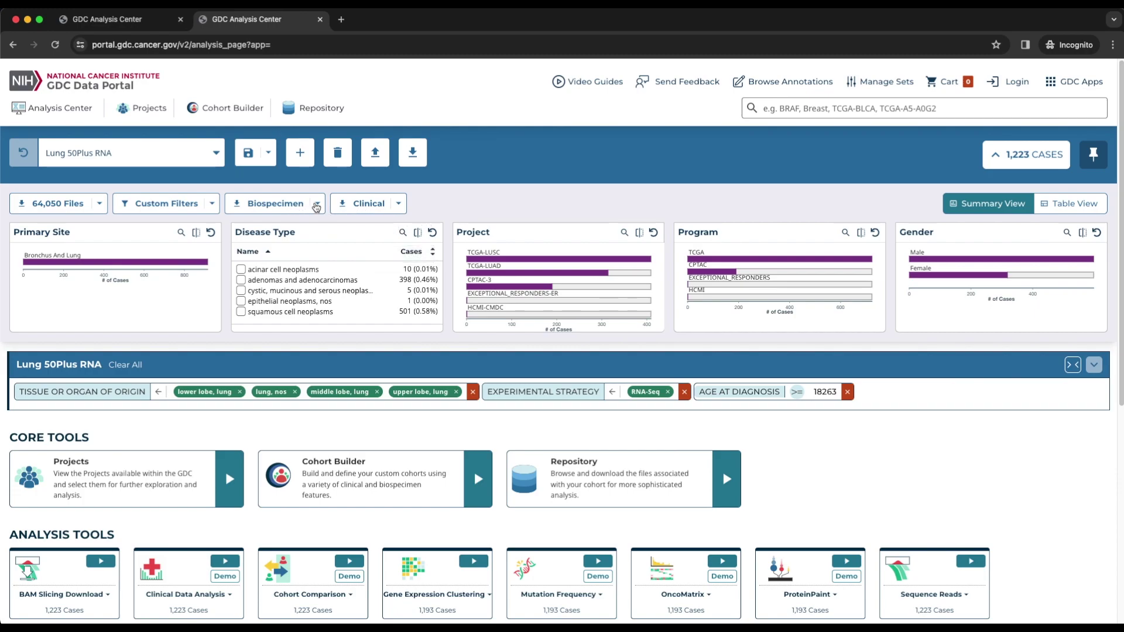
left_click(318, 204)
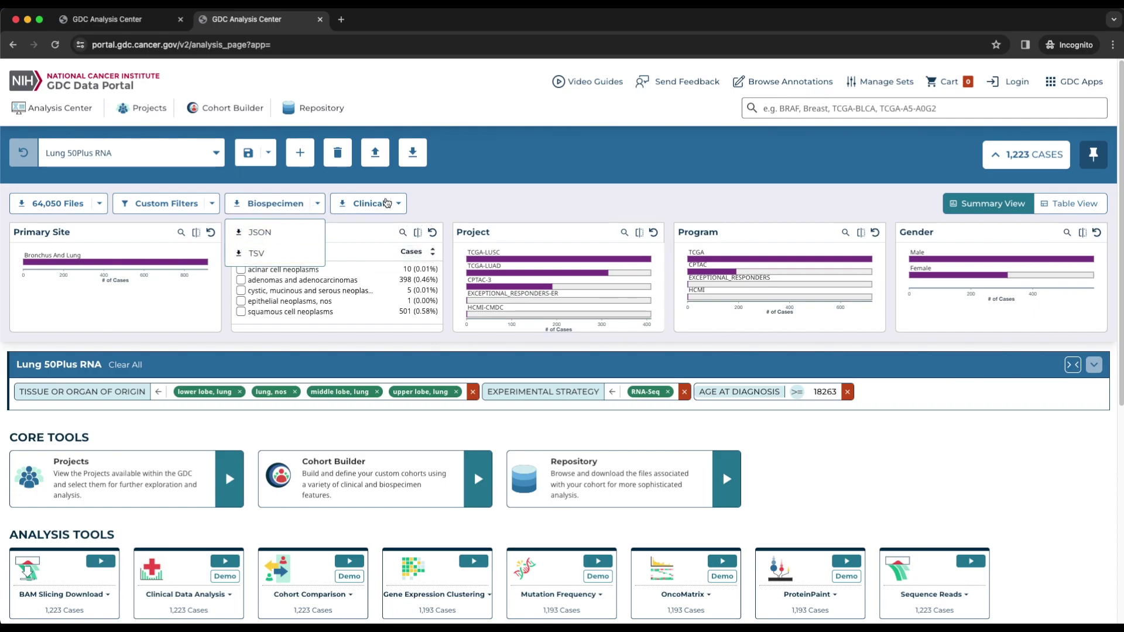
left_click(392, 203)
left_click(374, 255)
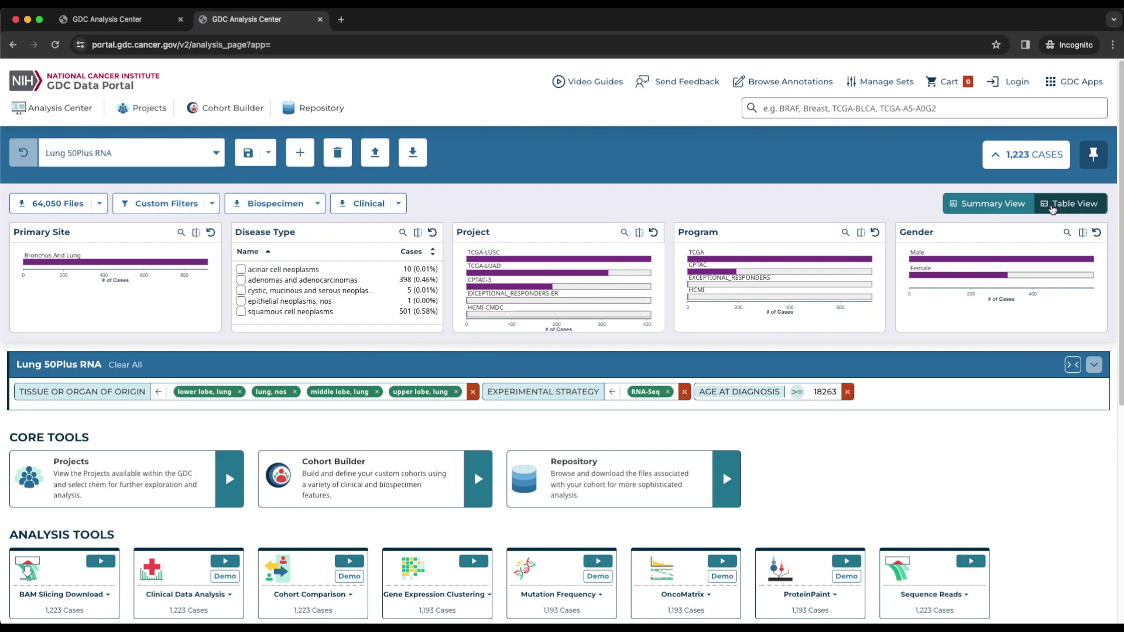
Step: Switch to the case table, add a Disease Type column, and open case C3N-02919
left_click(1053, 205)
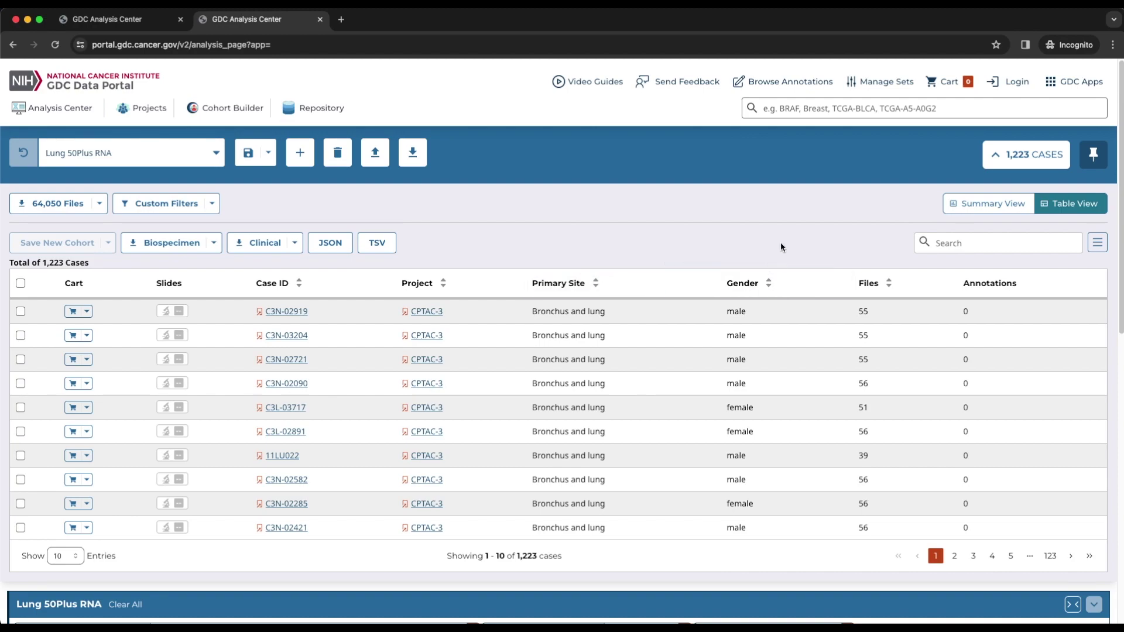
left_click(1098, 244)
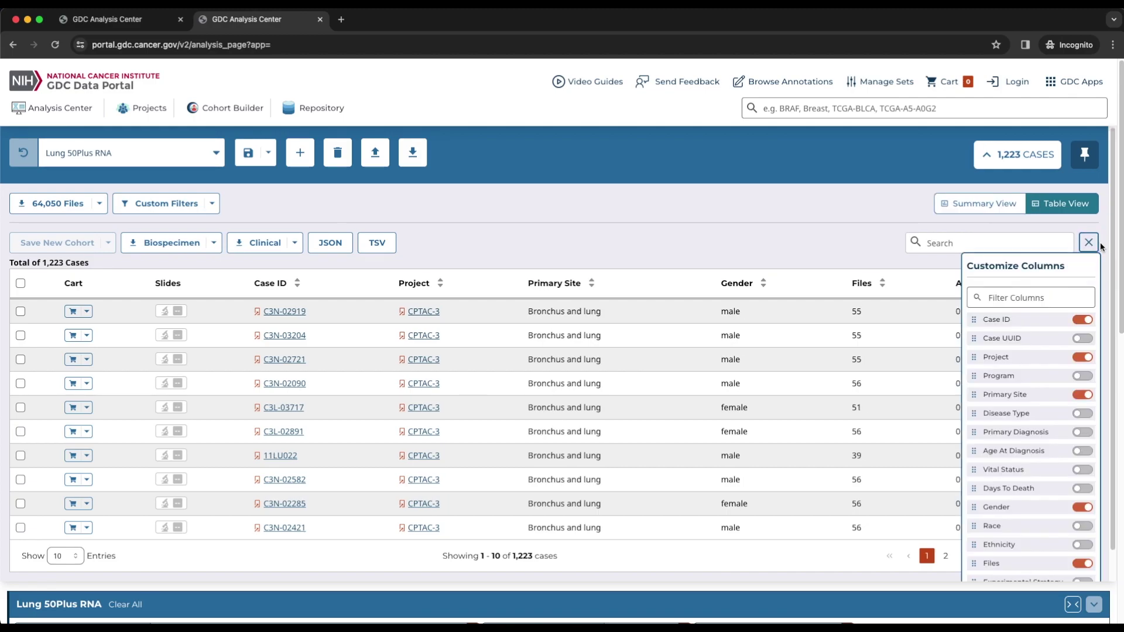
left_click(1083, 414)
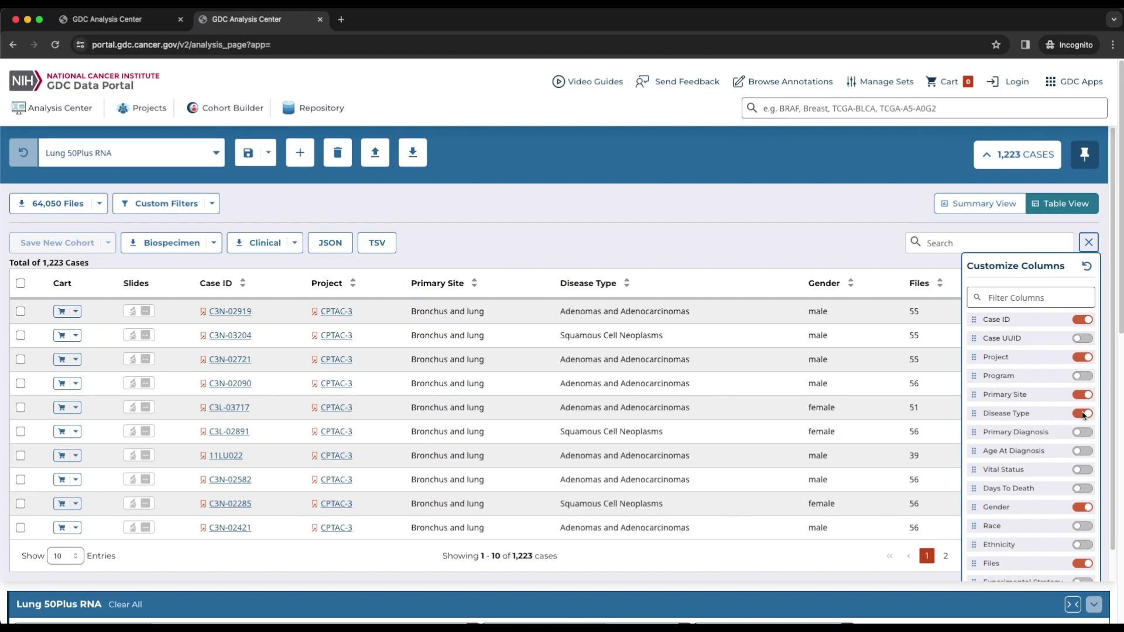
left_click(1089, 243)
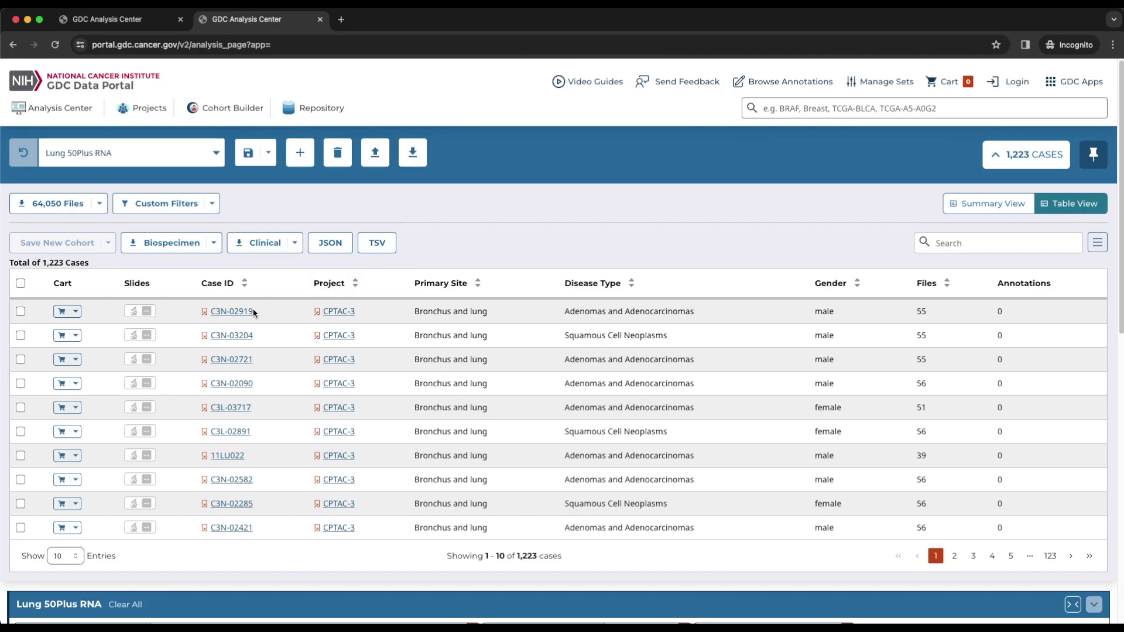
left_click(231, 312)
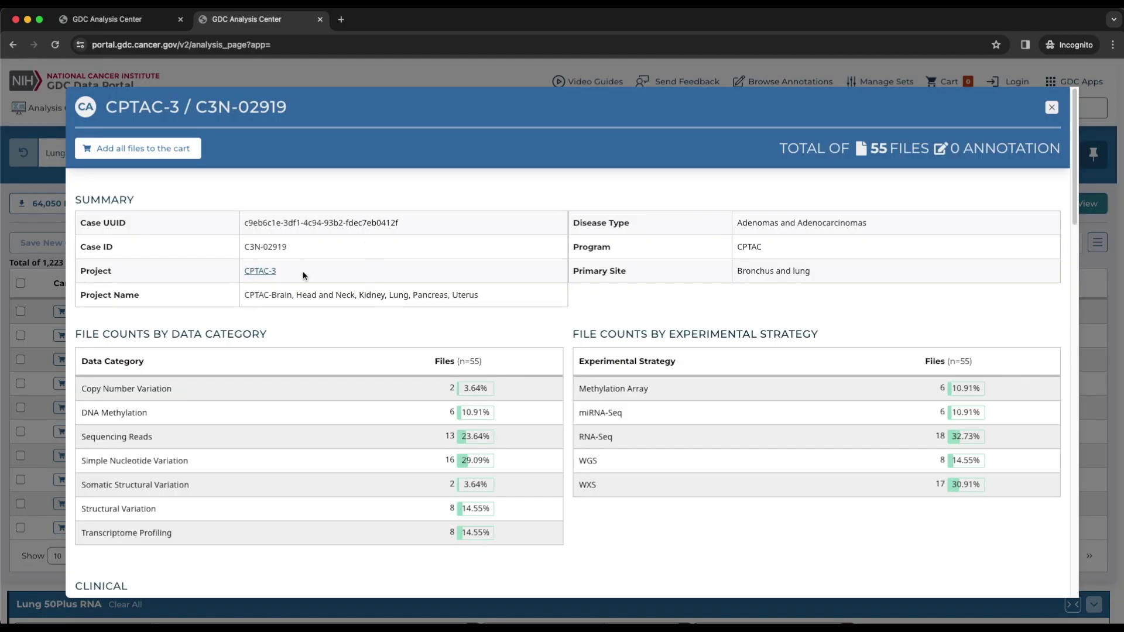
scroll(304, 275, "down", 3)
scroll(302, 274, "down", 2)
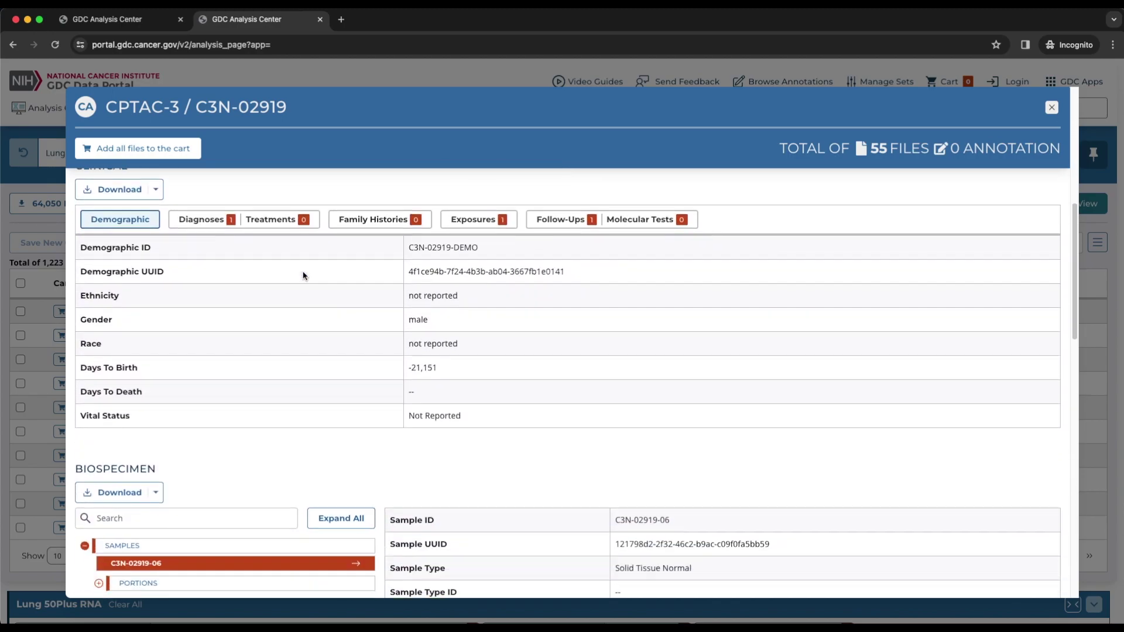
scroll(303, 274, "down", 2)
scroll(303, 274, "down", 1)
scroll(304, 274, "down", 1)
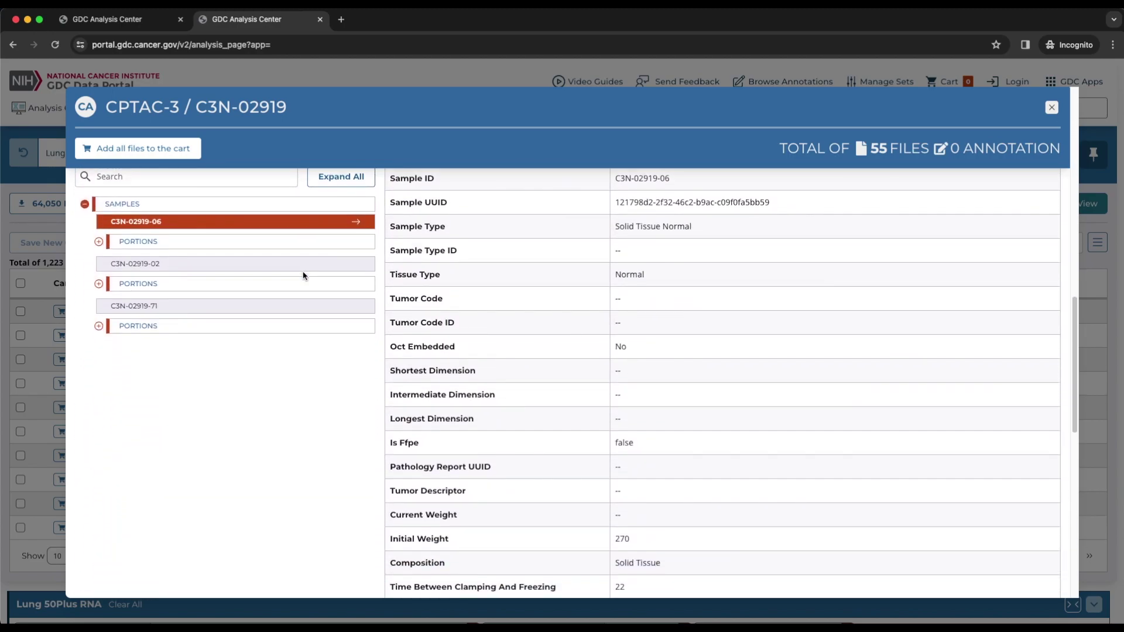
Step: Close case C3N-02919's summary and review the CPTAC-3 project summary (1,046 cases, six primary sites)
left_click(1051, 108)
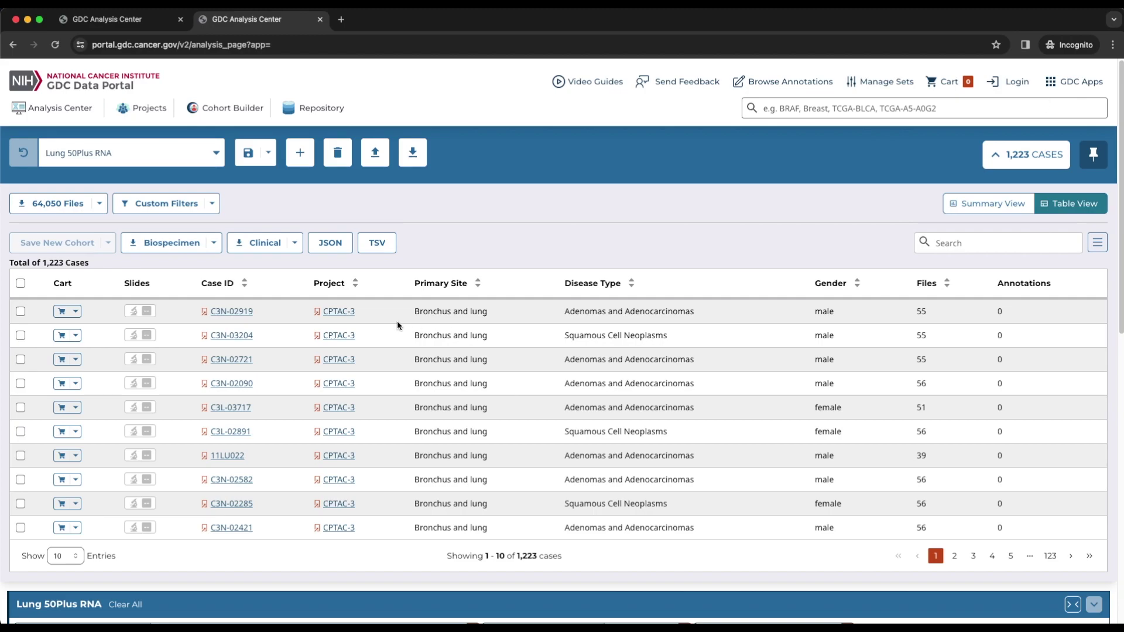
left_click(340, 312)
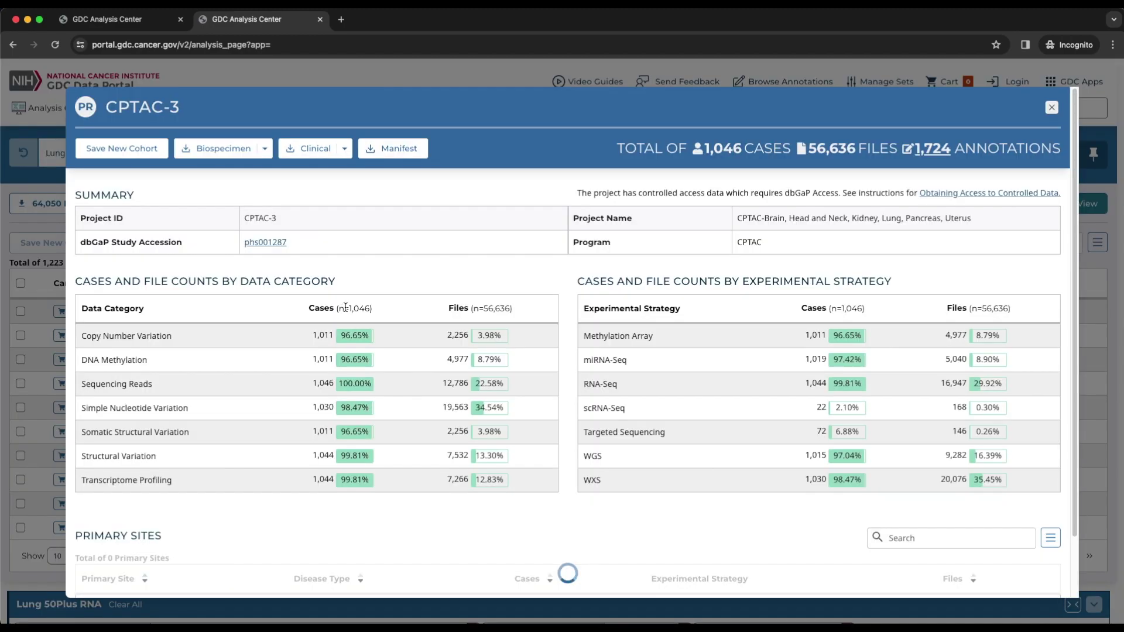
scroll(247, 265, "down", 2)
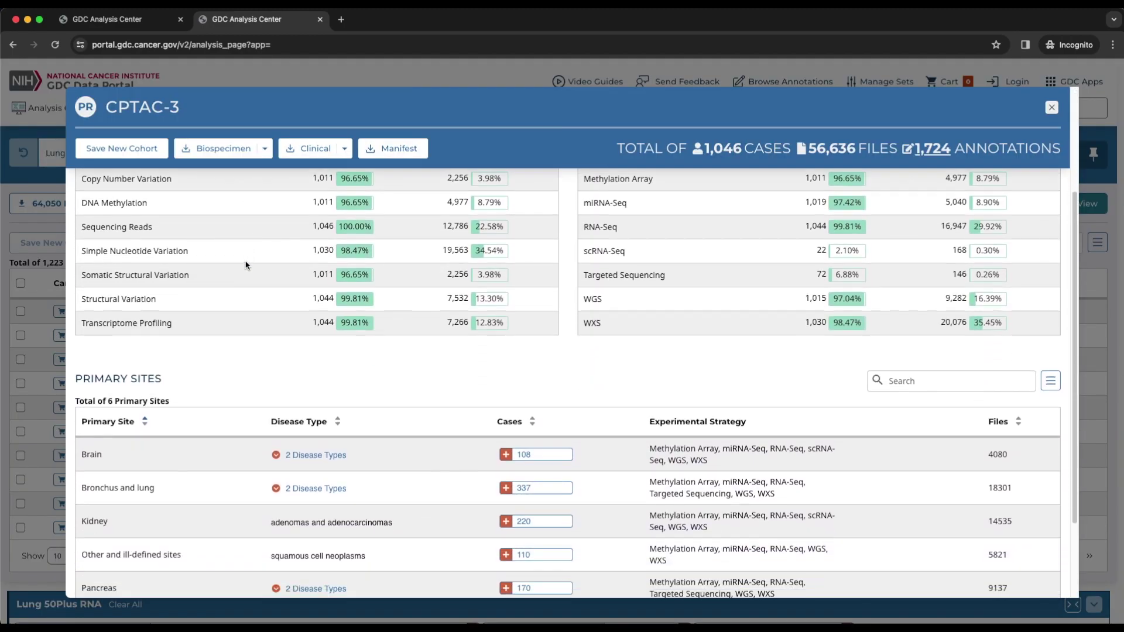
scroll(246, 265, "down", 1)
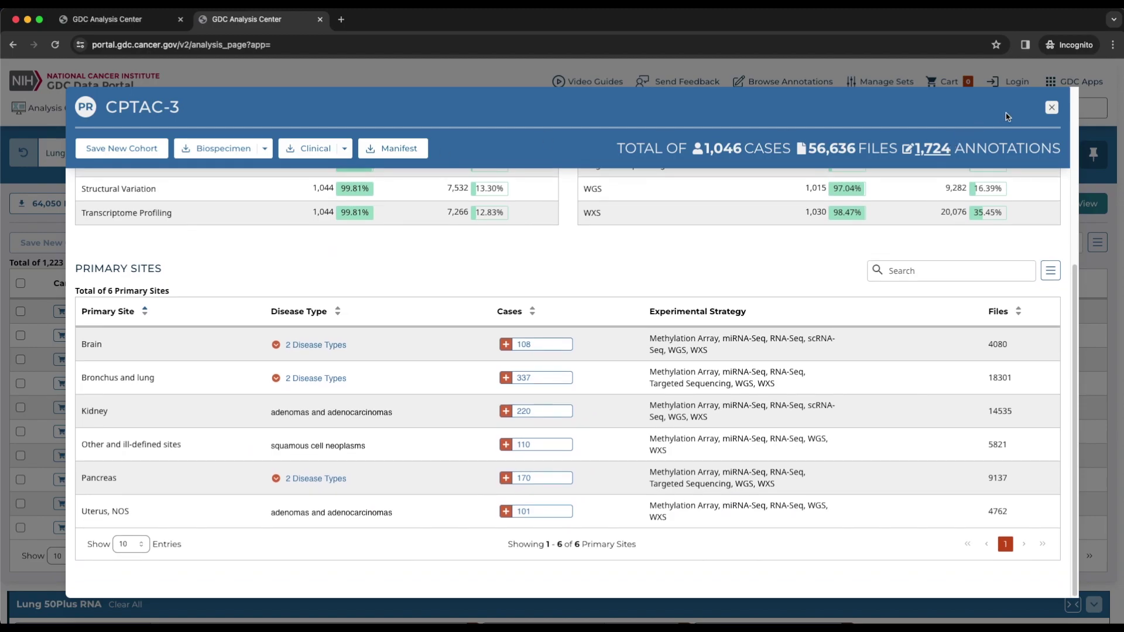
left_click(1050, 108)
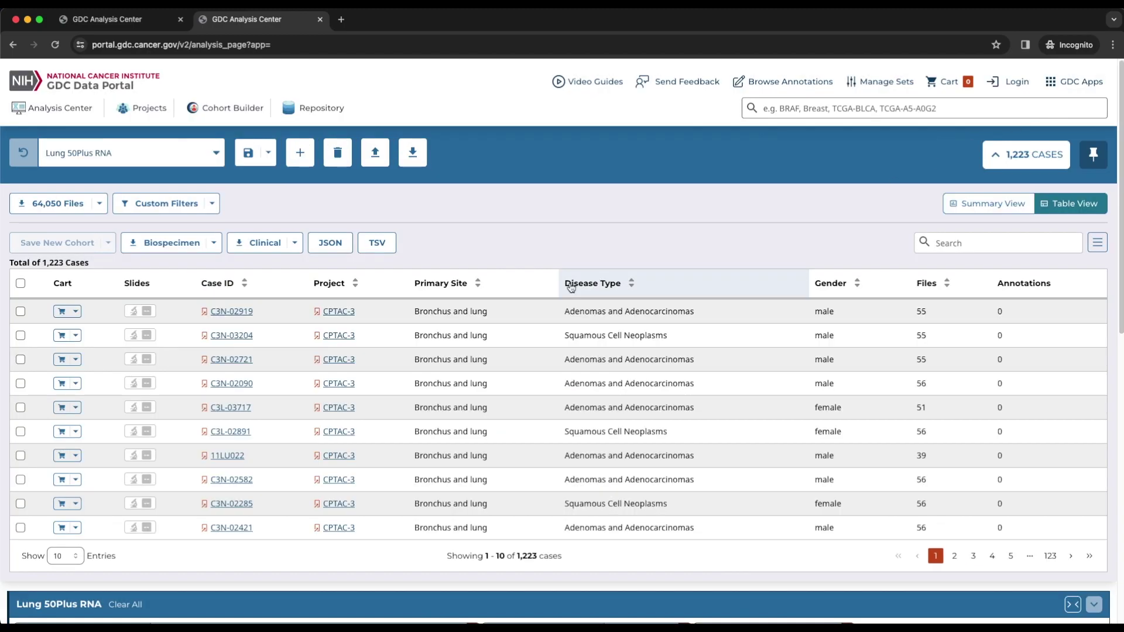
Step: Select cases C3N-02919, C3N-03204, C3N-02721 and C3N-02090 in the case table
left_click(20, 312)
left_click(20, 334)
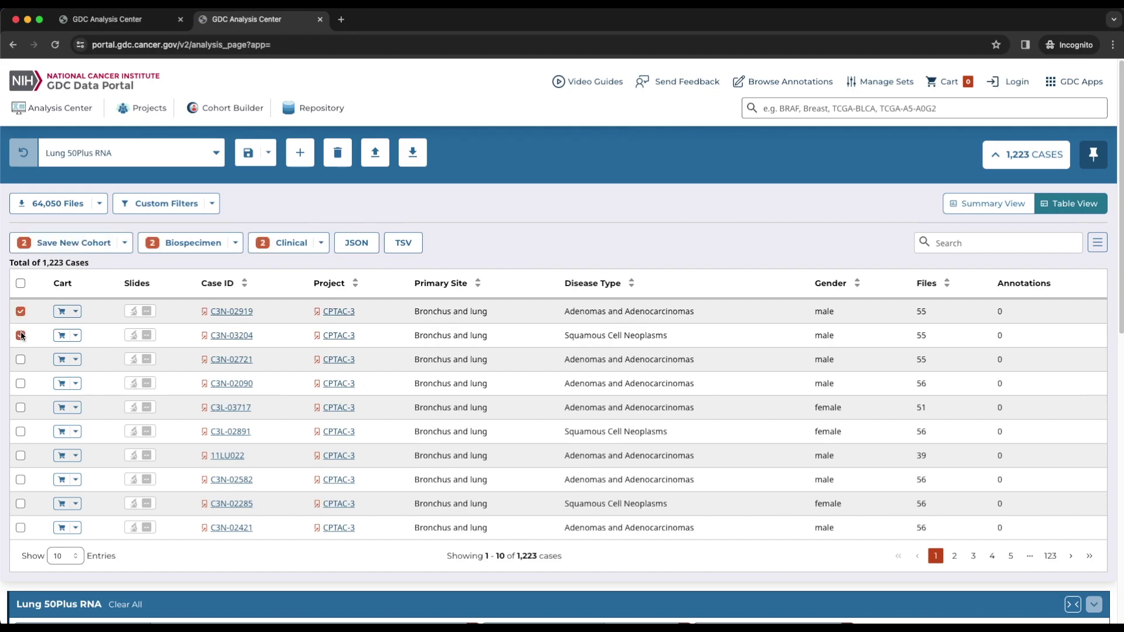
left_click(21, 359)
left_click(20, 382)
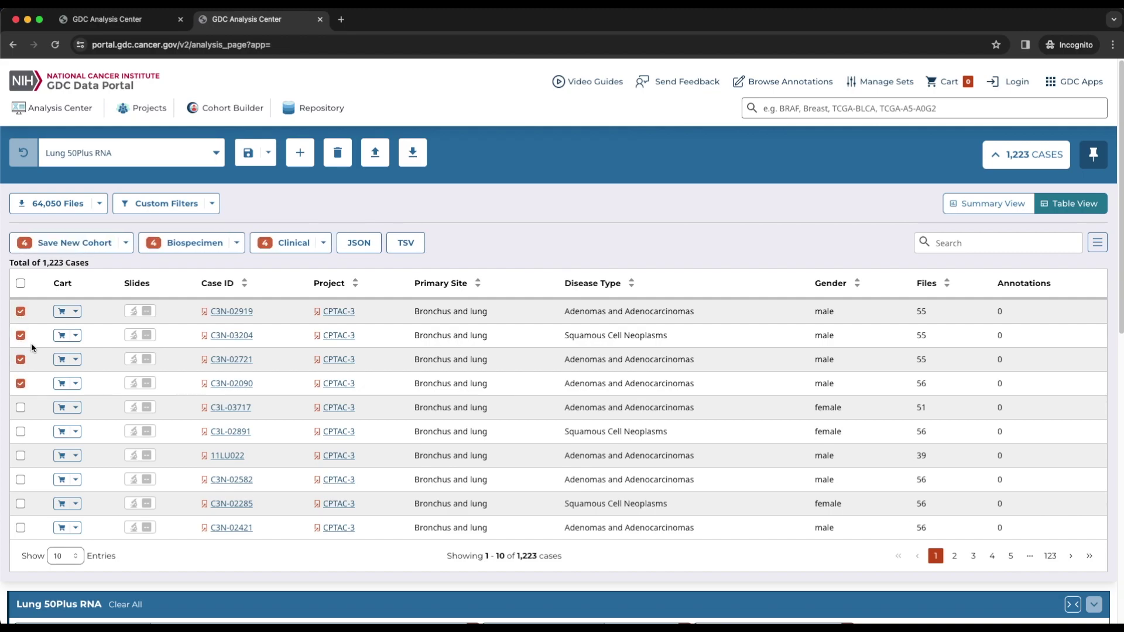
Step: Look over the Save New Cohort options without saving, then collapse the case table
left_click(128, 243)
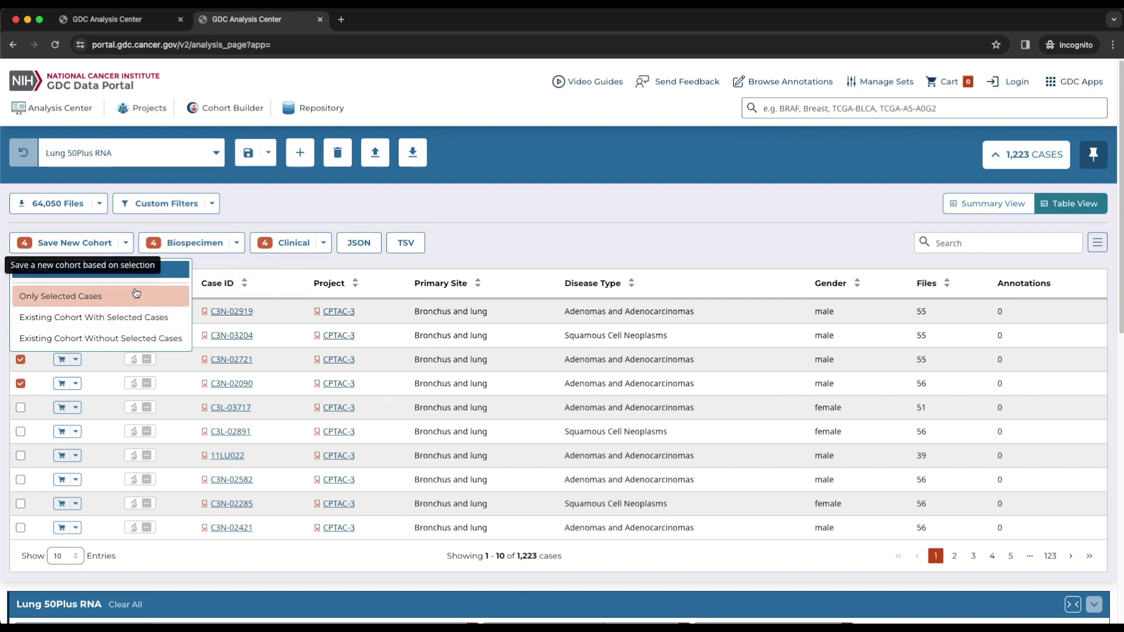
left_click(122, 239)
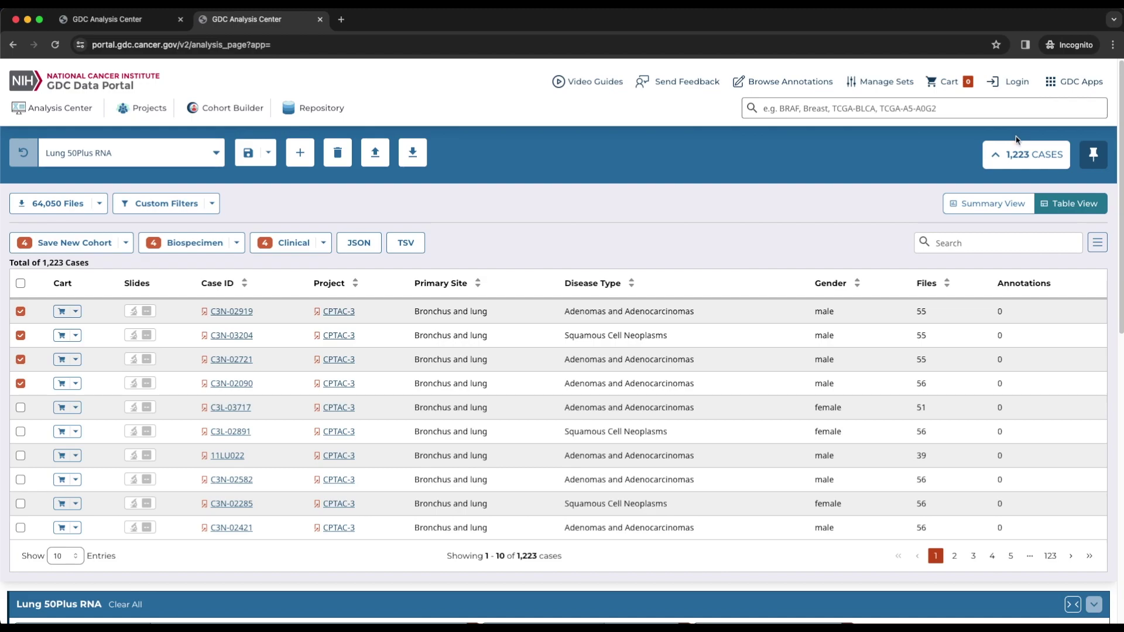
left_click(1011, 155)
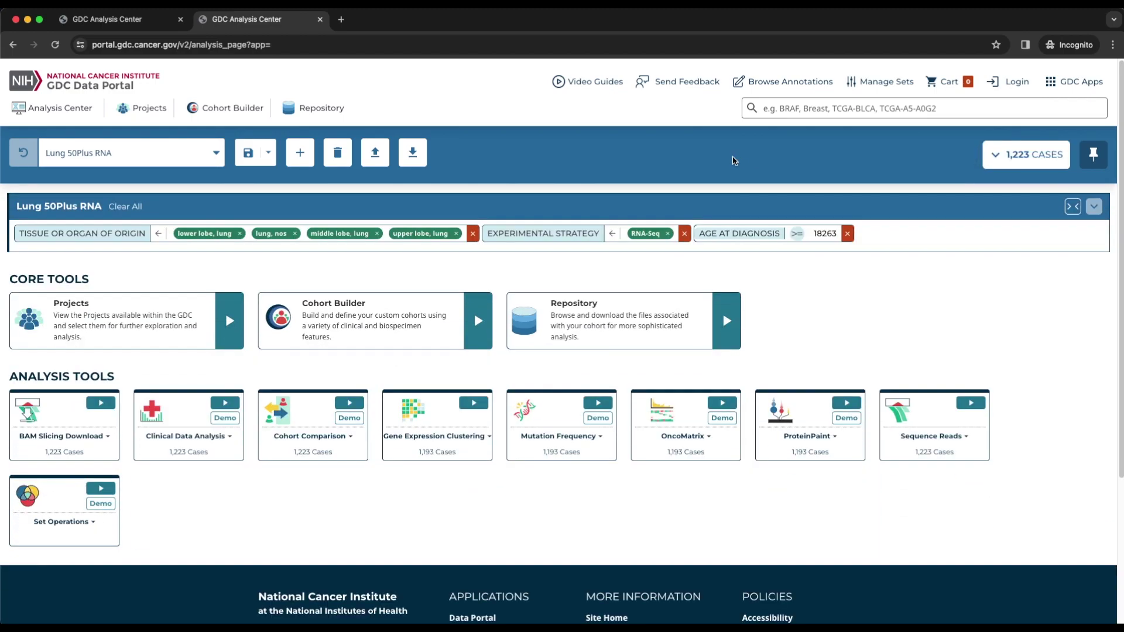